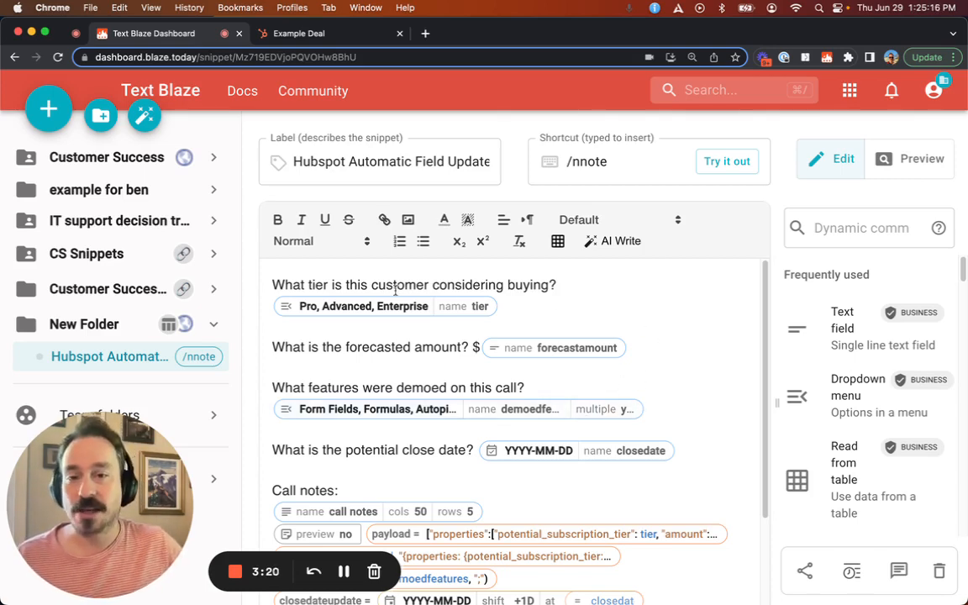
drag(347, 285, 439, 284)
click(445, 284)
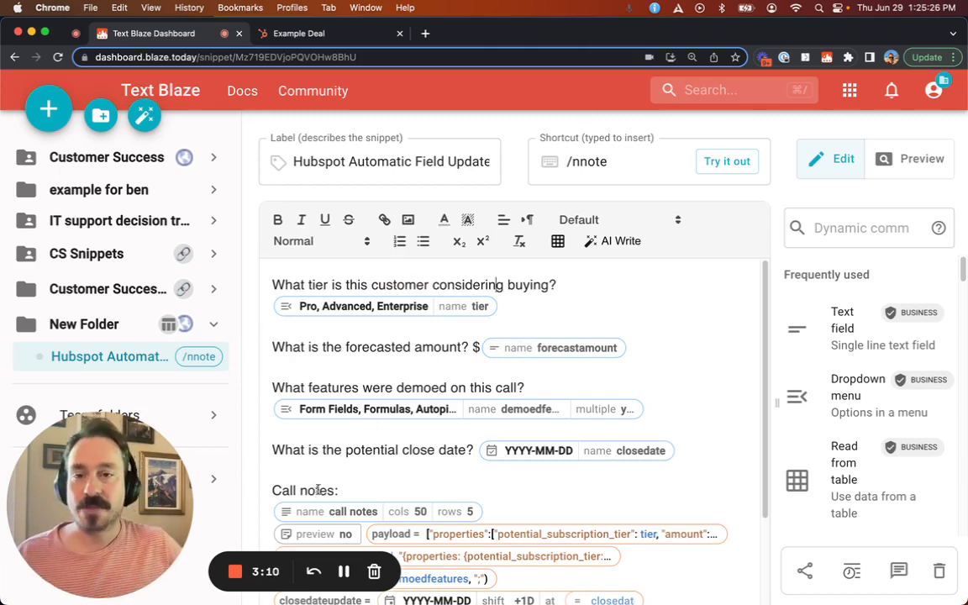
Switch to the HubSpot Example Deal and examine its close date, forecast amount, potential subscription tier and demoed features fields
click(294, 38)
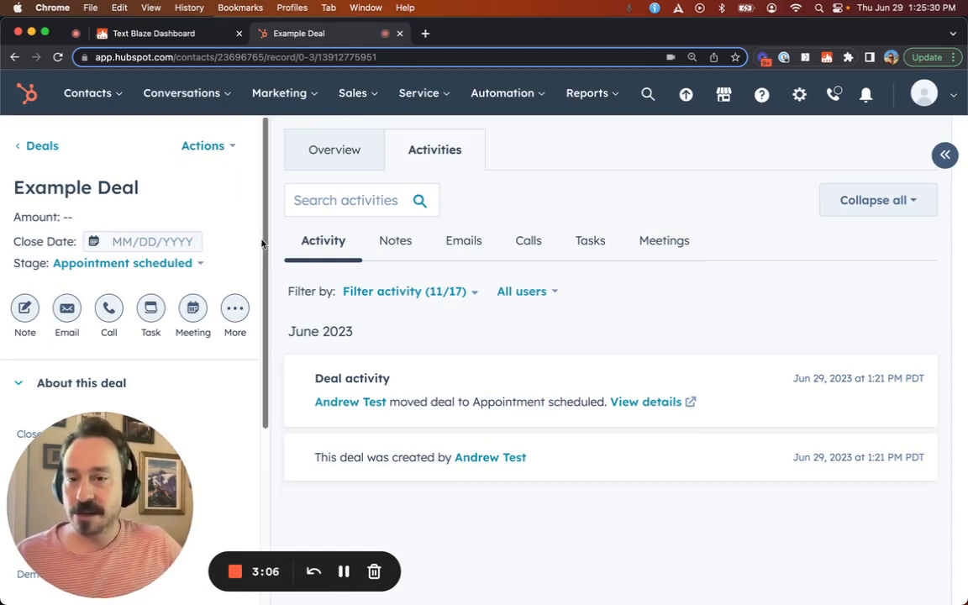
drag(263, 242, 260, 370)
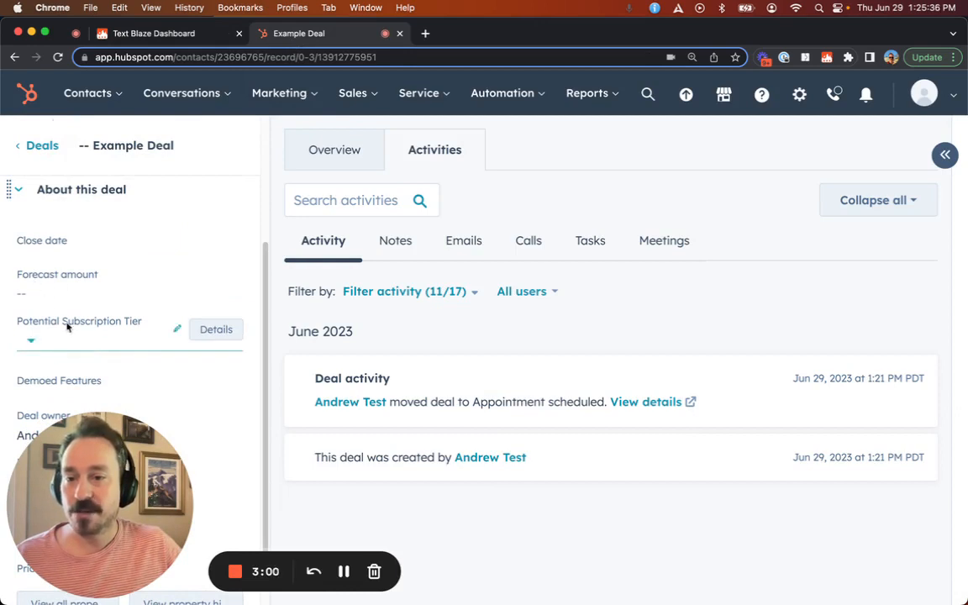
scroll(80, 330, down, 2)
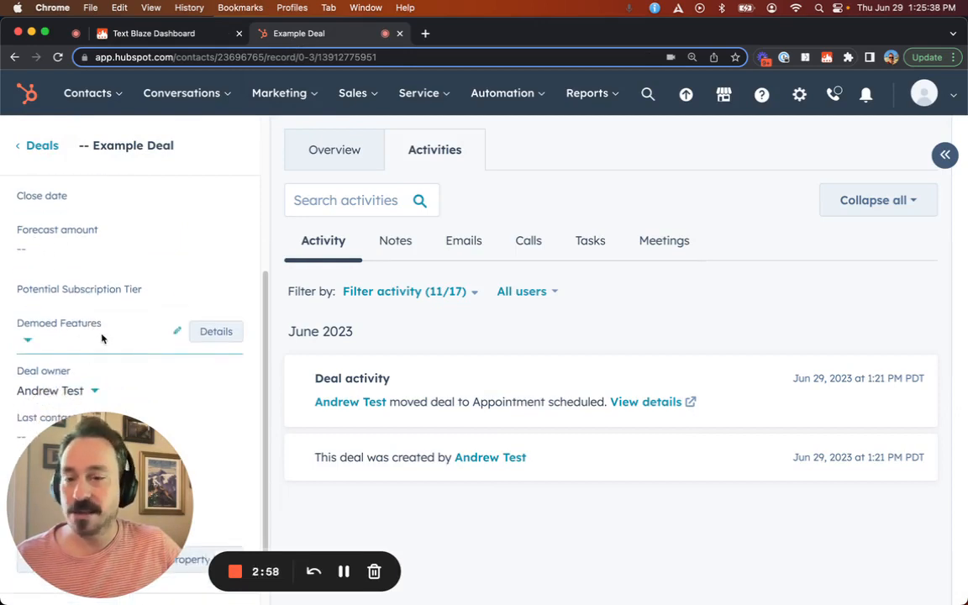
scroll(156, 344, up, 2)
scroll(155, 345, up, 5)
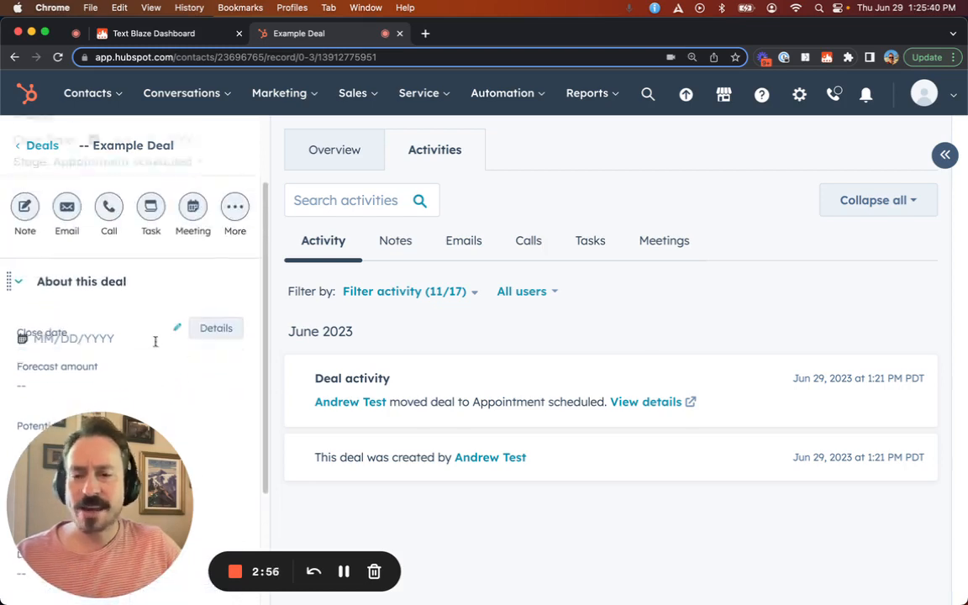
scroll(163, 356, up, 1)
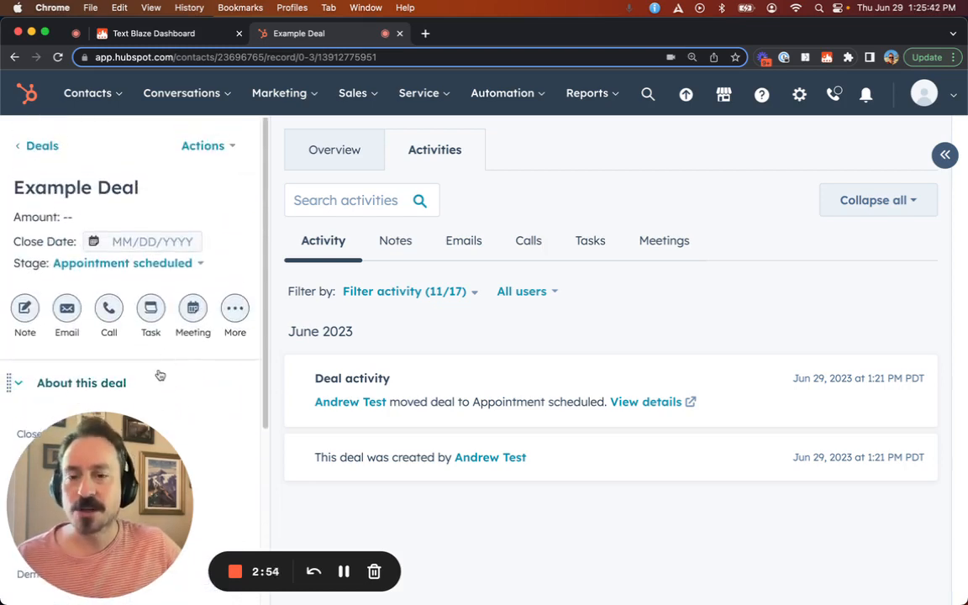
Start a new note on the Example Deal and call up the /nnote snippet form in it
click(25, 309)
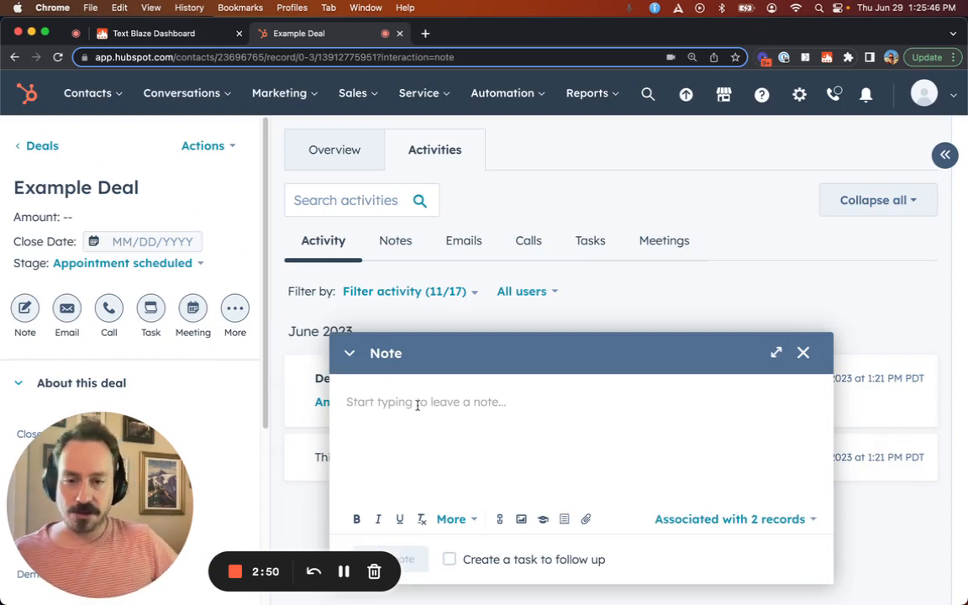
text(/nnote)
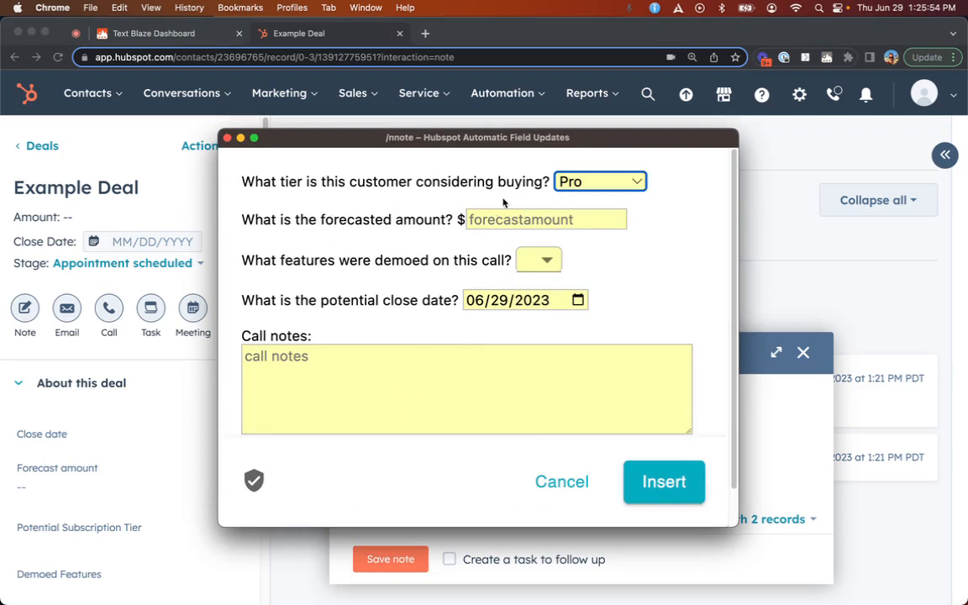
Set the customer's considered tier to Enterprise and the forecasted amount to $5000 in the snippet form
click(588, 181)
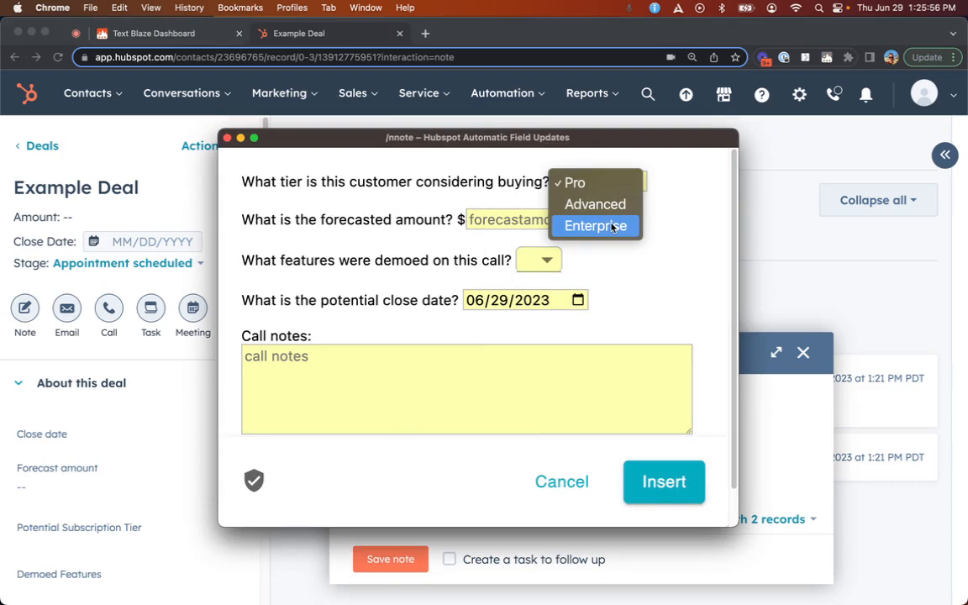
click(613, 226)
key(Tab)
text(5)
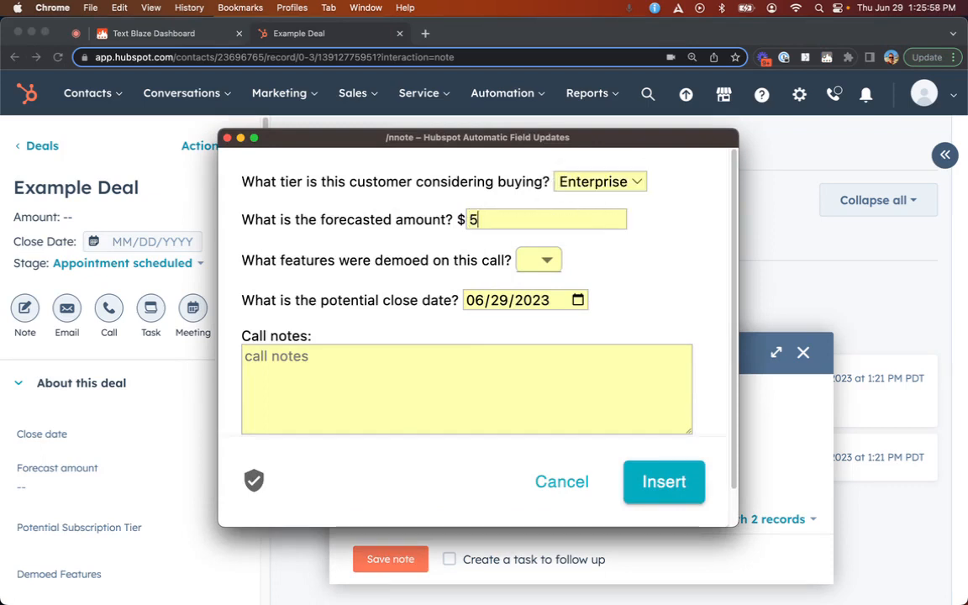
text(000)
Choose Form Fields, Autopilot, API Integrations and Conditional Logic as the features demoed on the call
click(541, 260)
click(497, 278)
click(490, 375)
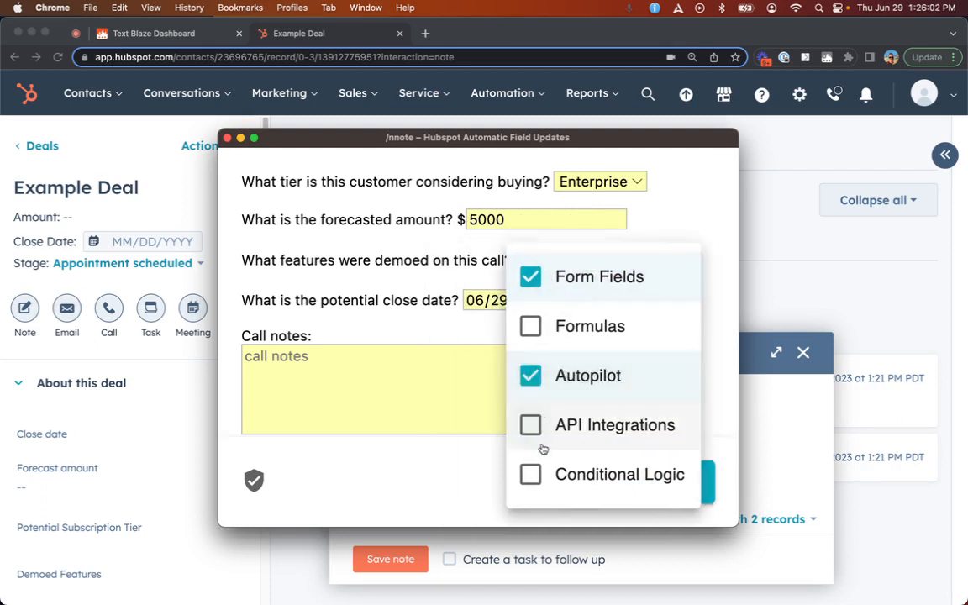
click(542, 428)
click(407, 473)
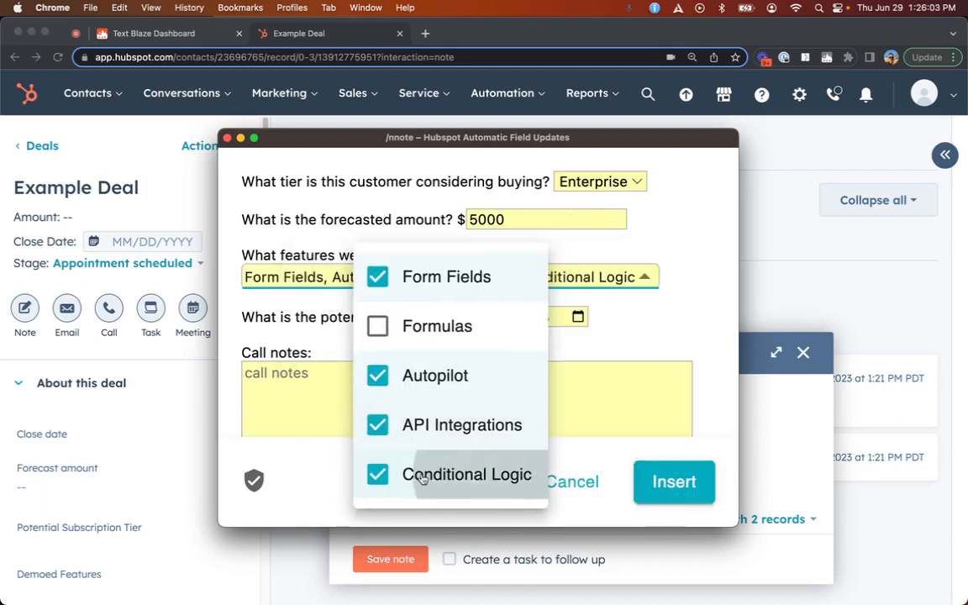
click(651, 314)
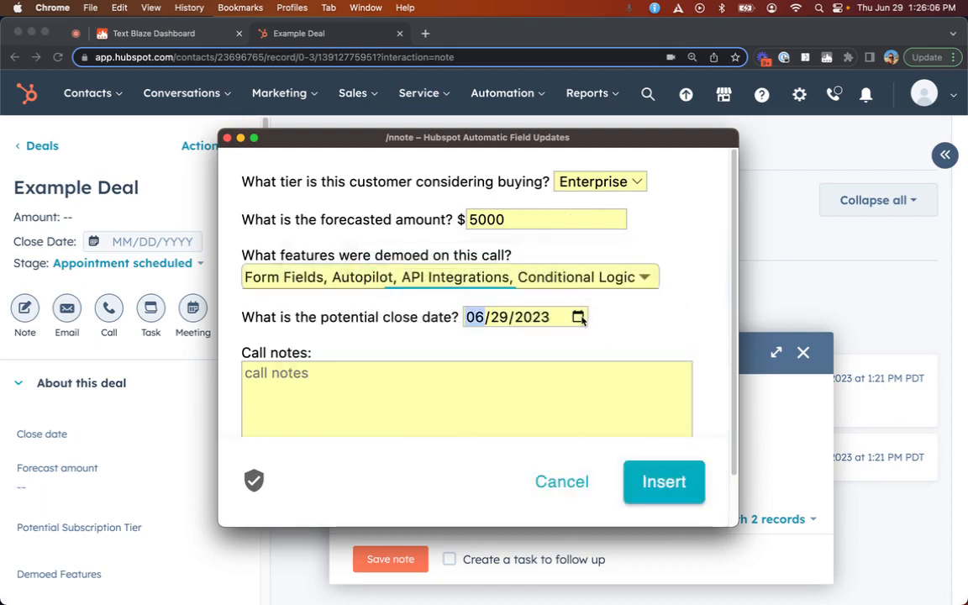
Set the potential close date to 08/01/2023
click(578, 317)
click(814, 301)
click(815, 301)
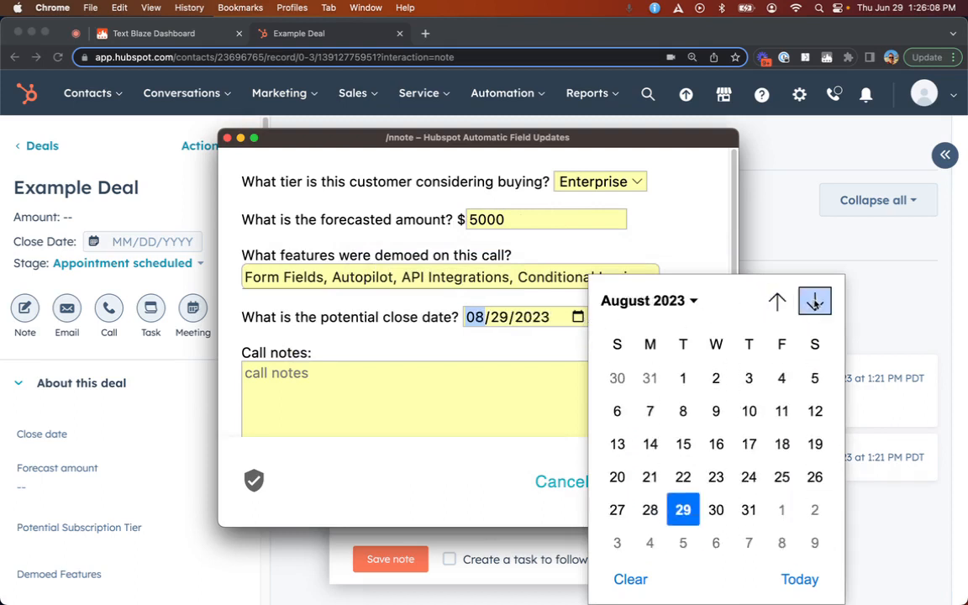
click(685, 378)
Enter the call notes as three lines: "hfgsdkfhgsdfkgsdkf", "sdfgksdfg" and "sdhfghsdf"
click(459, 395)
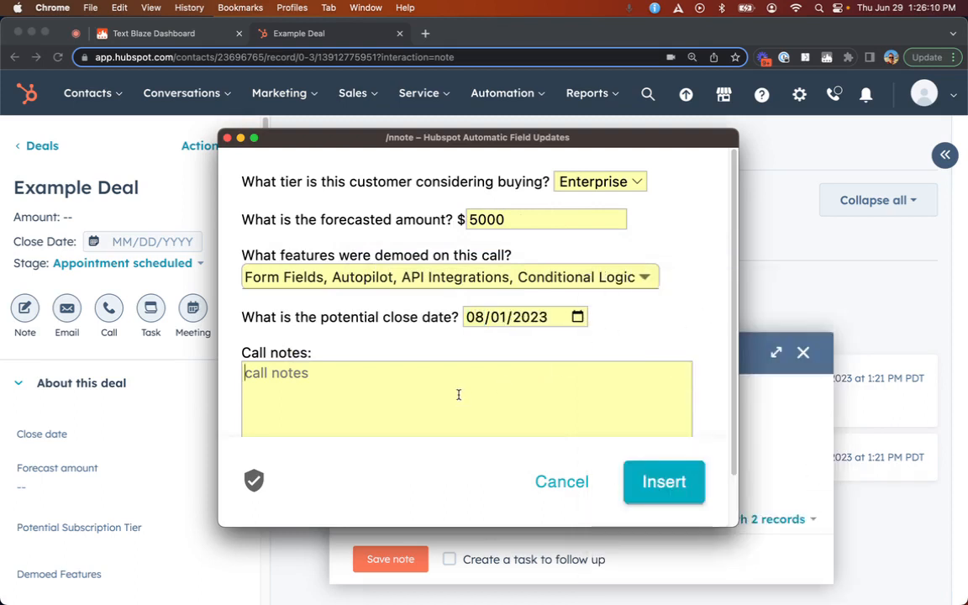
text(hfgsdkfhgsdfkgsdkf)
key(Return)
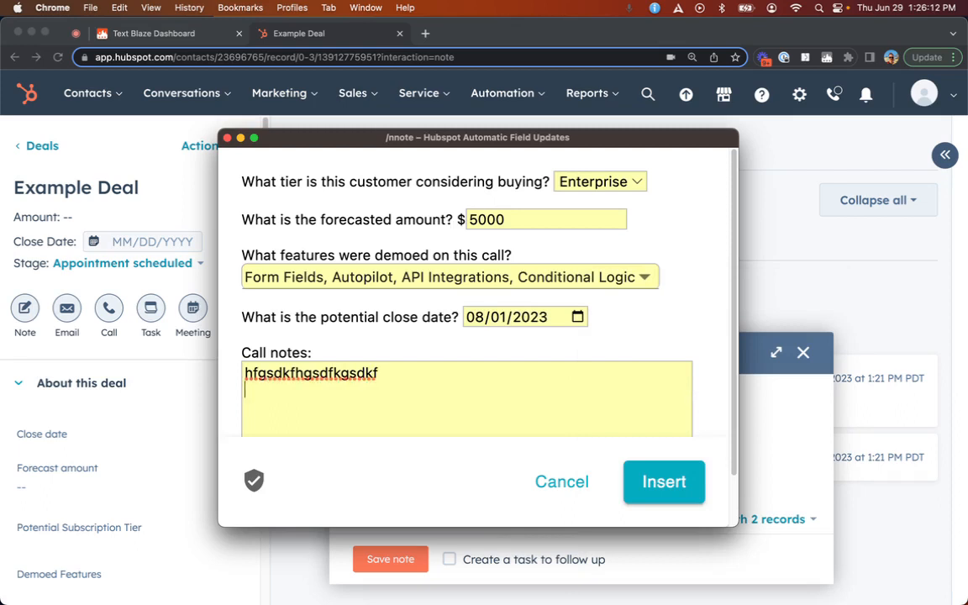
text(sdfgksdfg)
key(Return)
text(sdhfghsdf)
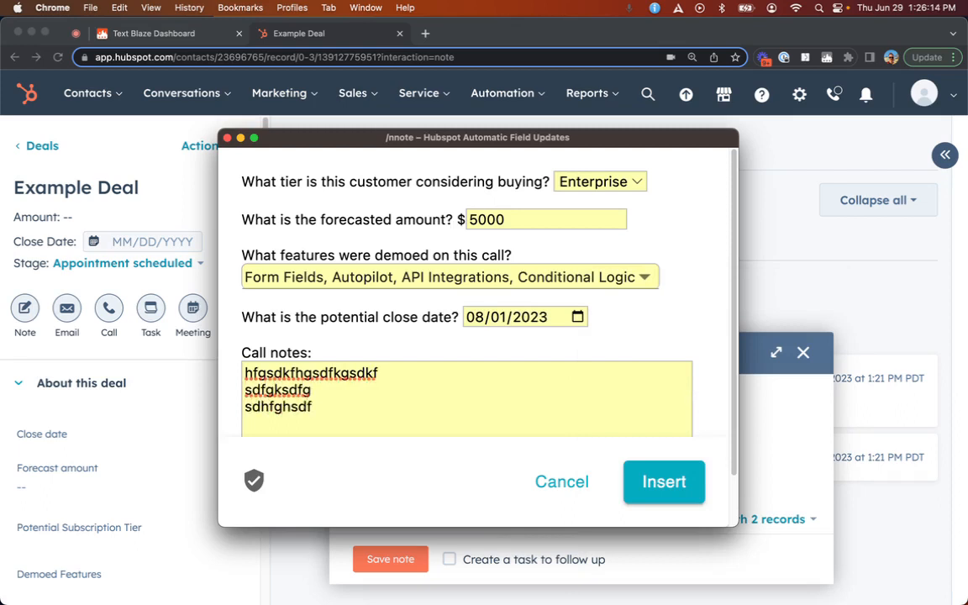
Insert the completed snippet form into the deal note and save the note
scroll(454, 393, down, 1)
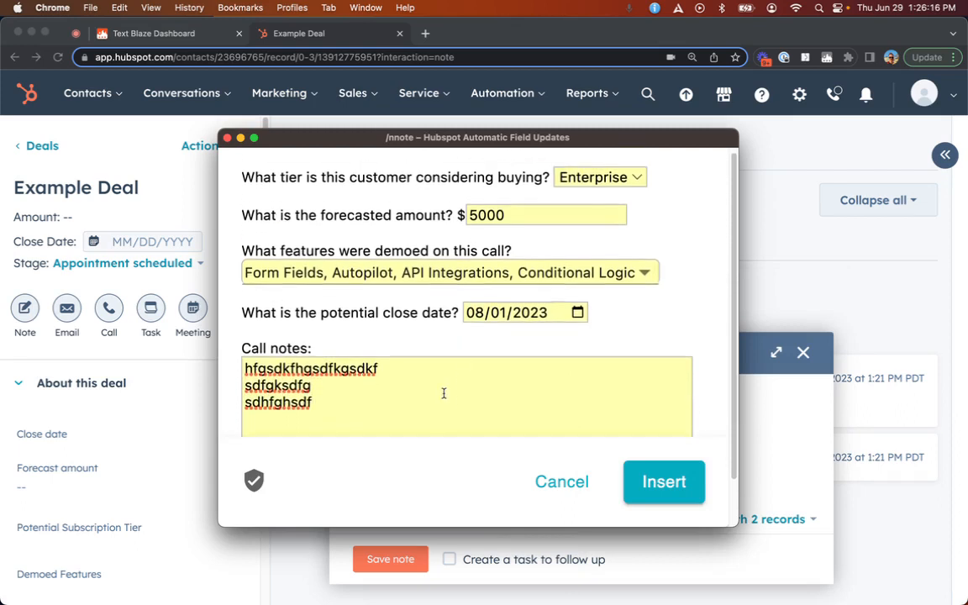
click(639, 482)
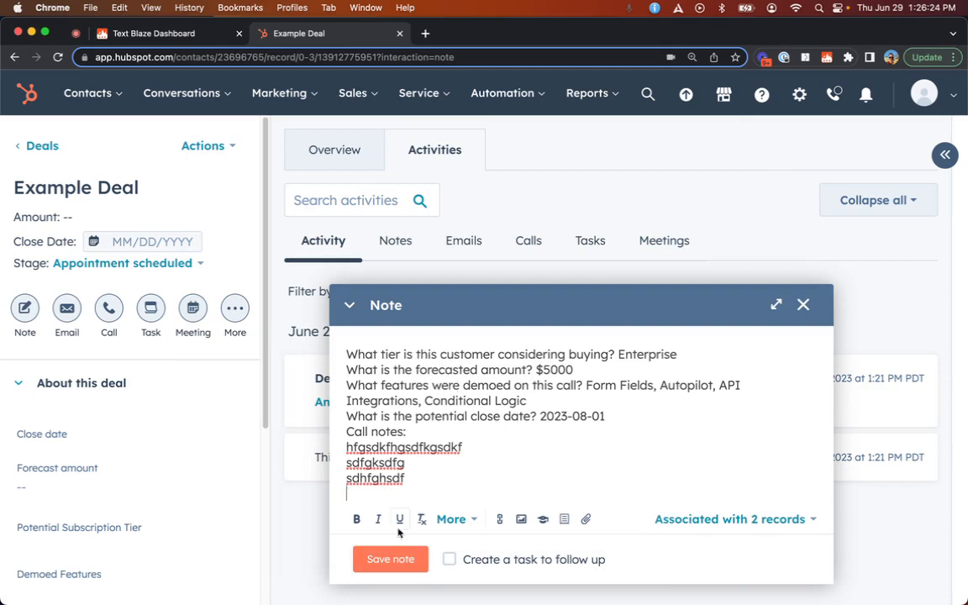
click(389, 556)
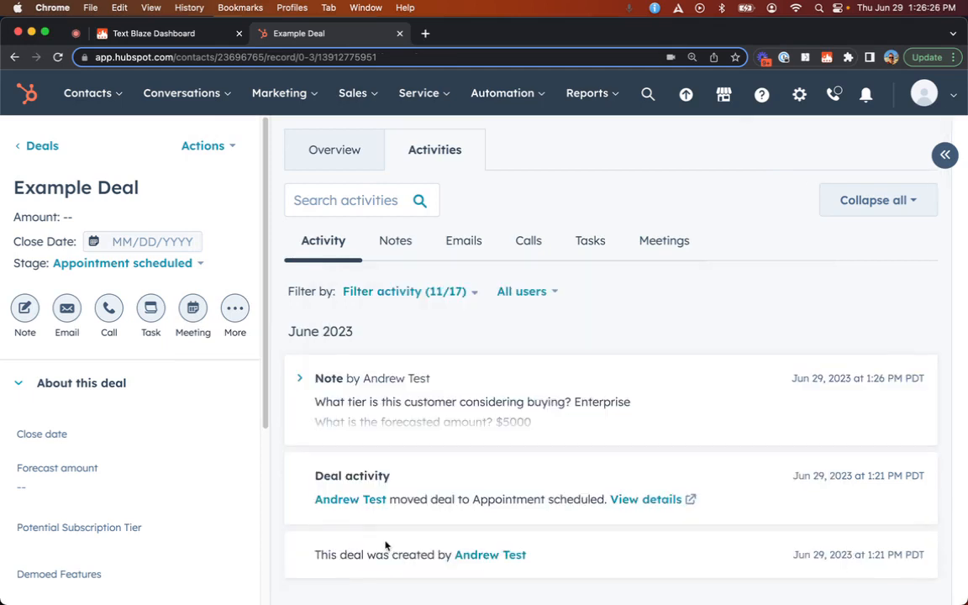
Reload the deal record and compare the expanded saved note with the close date, forecast amount, subscription tier and demoed features fields
click(300, 380)
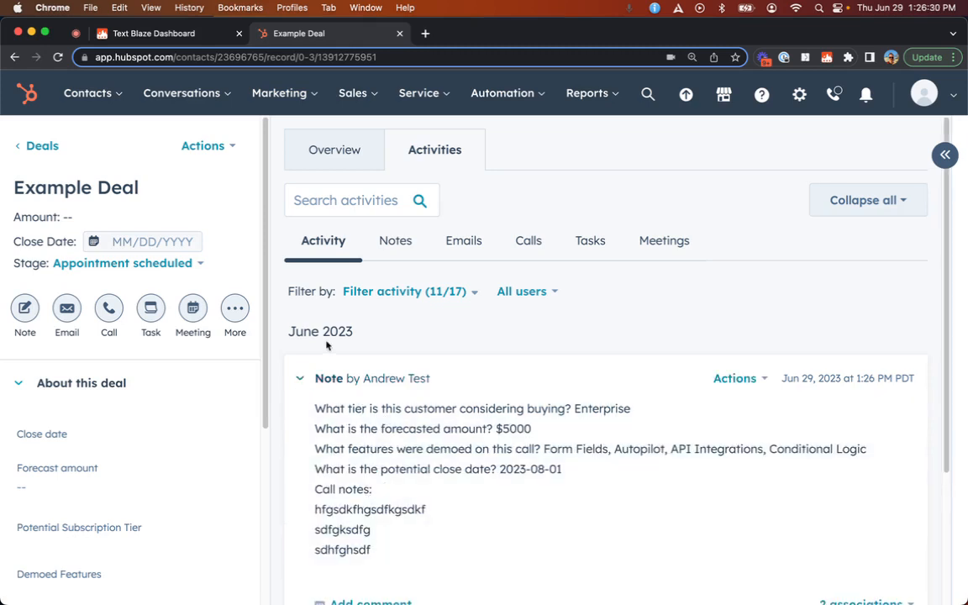
click(58, 57)
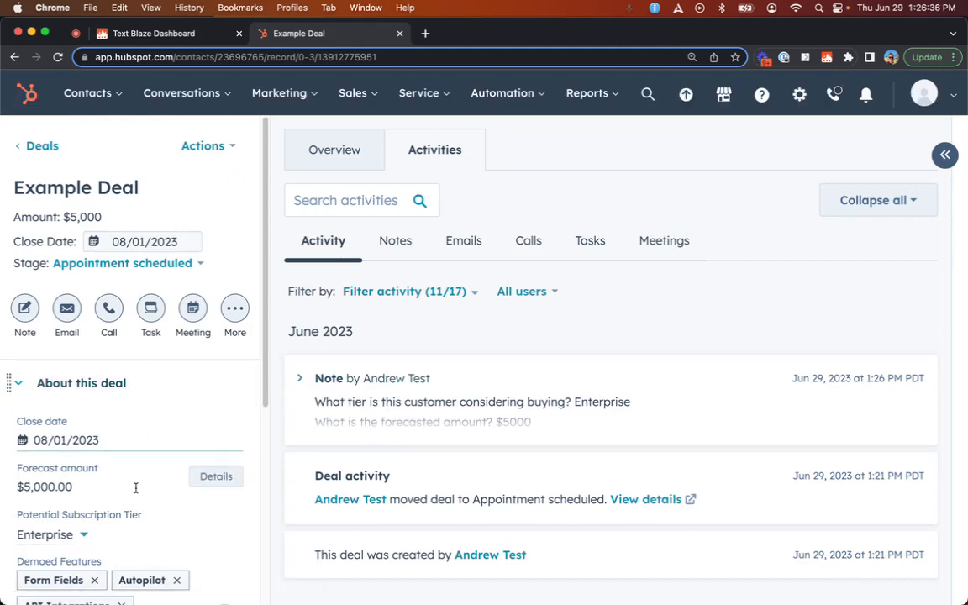
scroll(233, 352, down, 2)
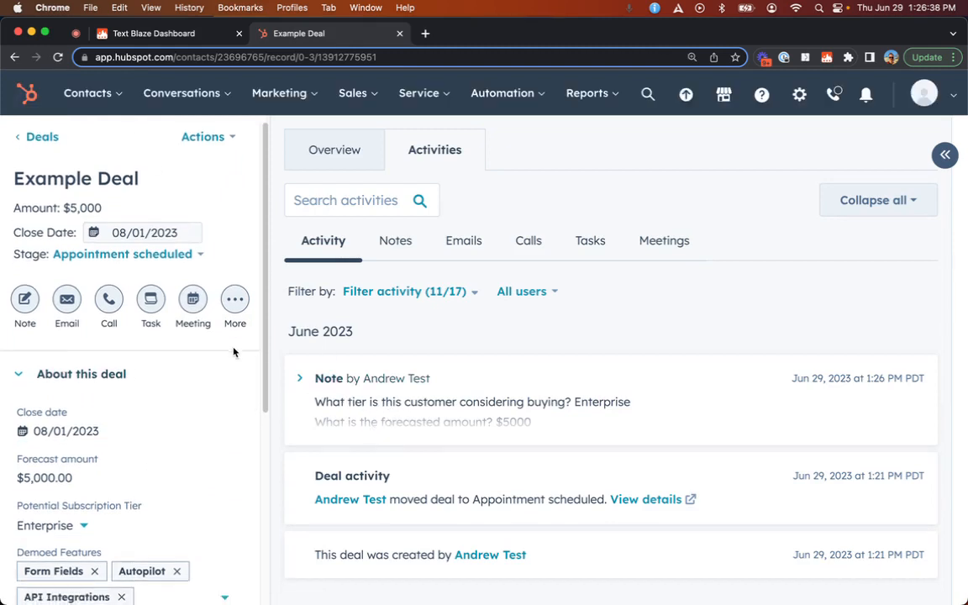
click(299, 379)
scroll(168, 380, down, 2)
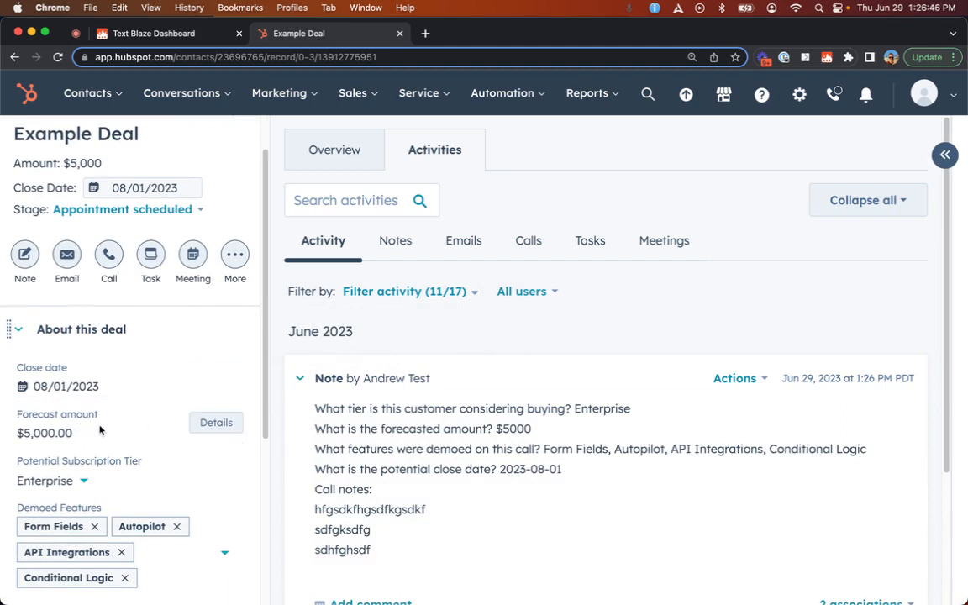
scroll(99, 430, down, 2)
scroll(99, 431, down, 1)
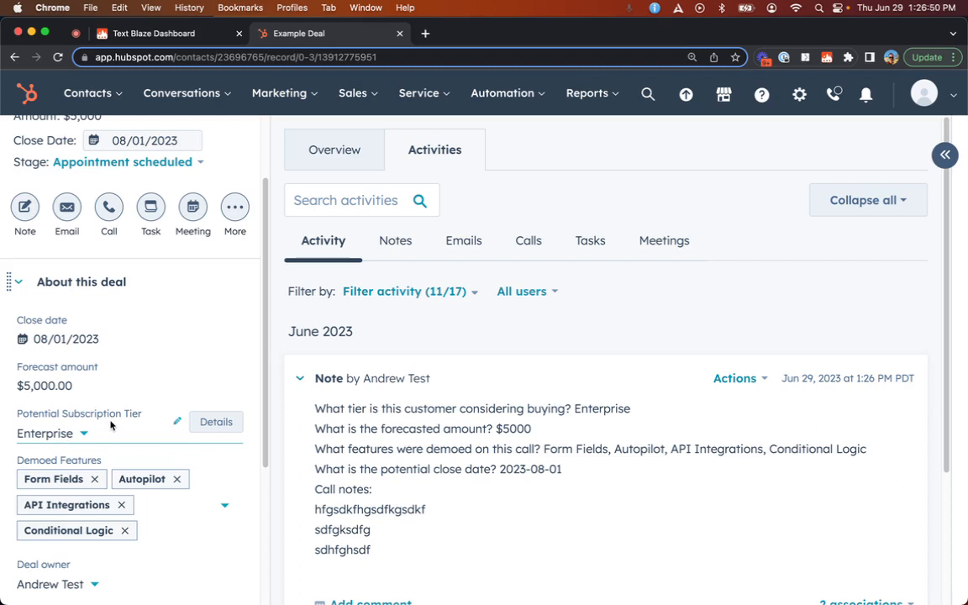
scroll(103, 425, down, 1)
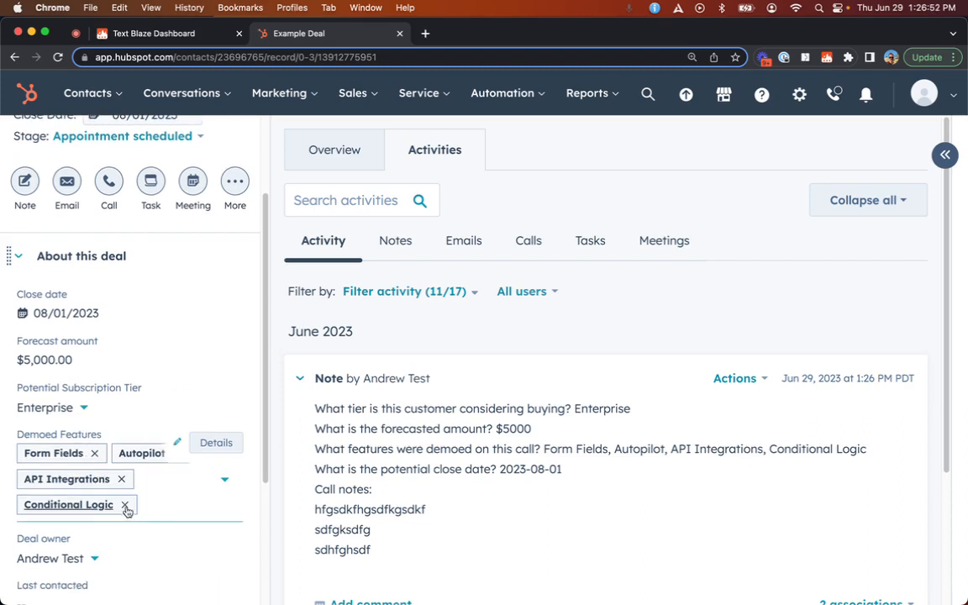